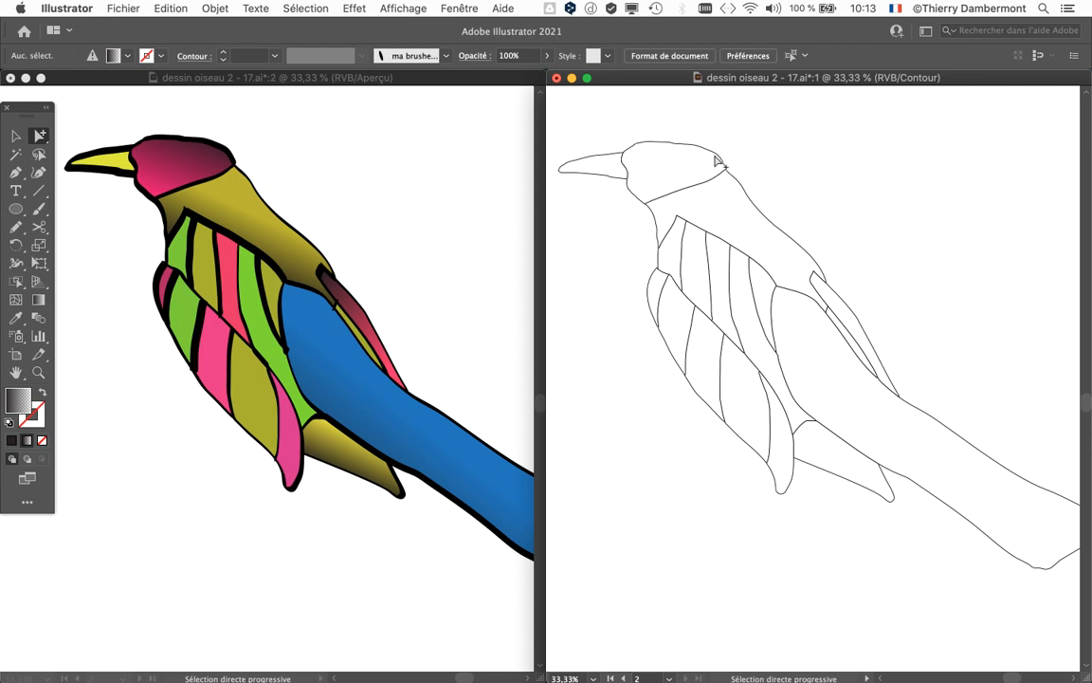
# Inspect the upper body and wing feather paths in the outline view by selecting them individually, and clear the selection.
pyautogui.click(717, 162)
pyautogui.click(749, 252)
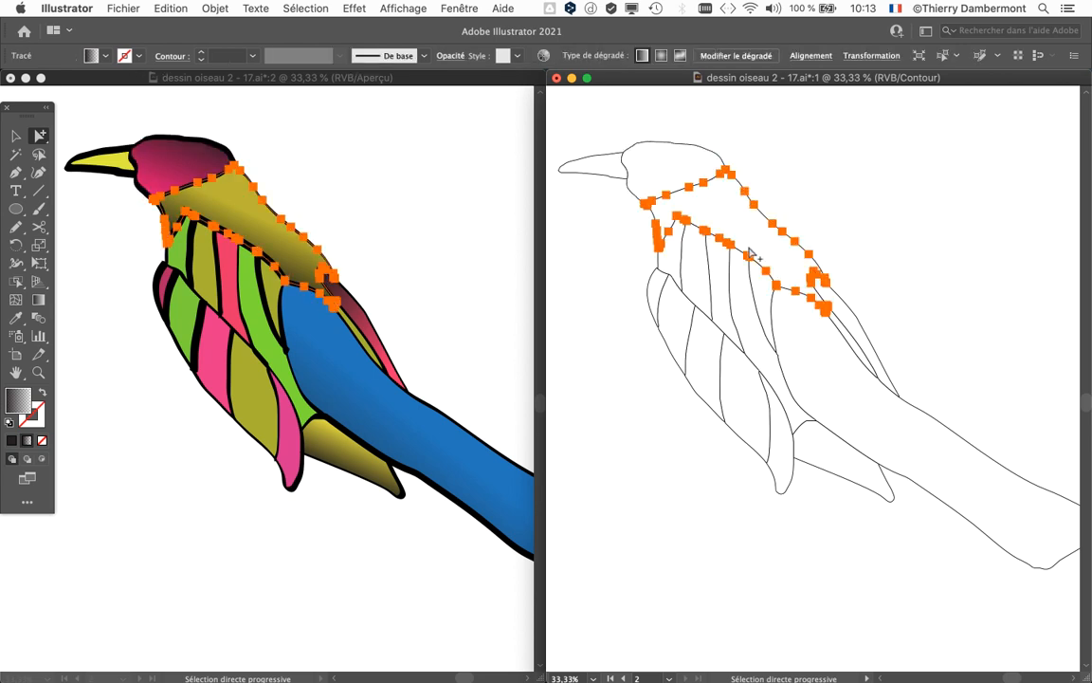
pyautogui.click(759, 298)
pyautogui.click(681, 268)
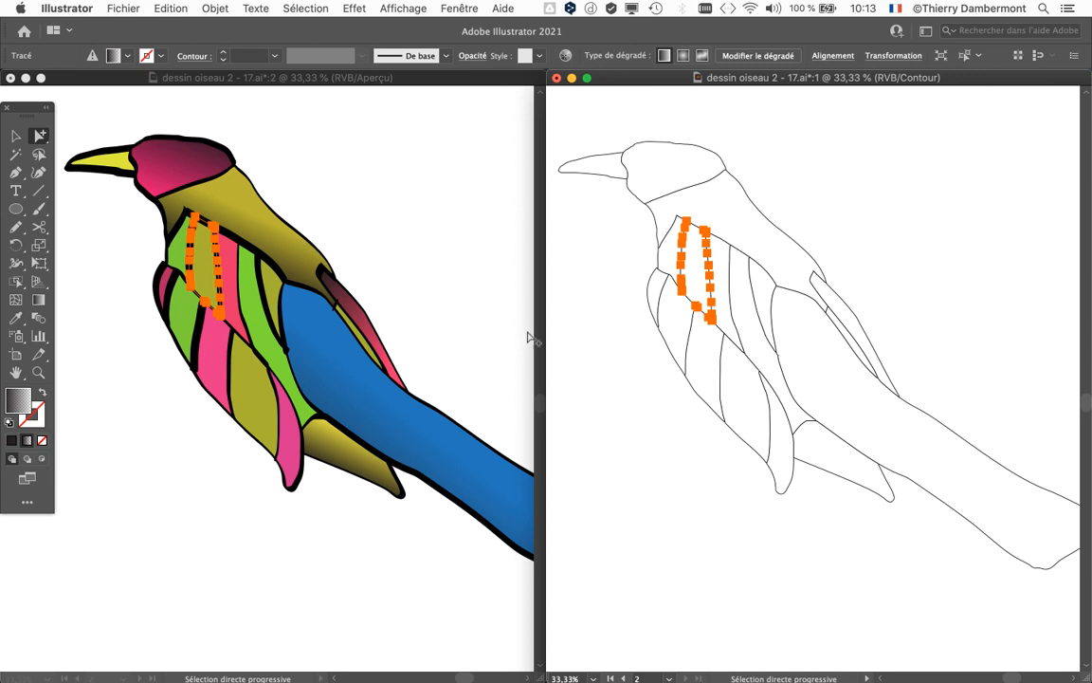
pyautogui.click(791, 159)
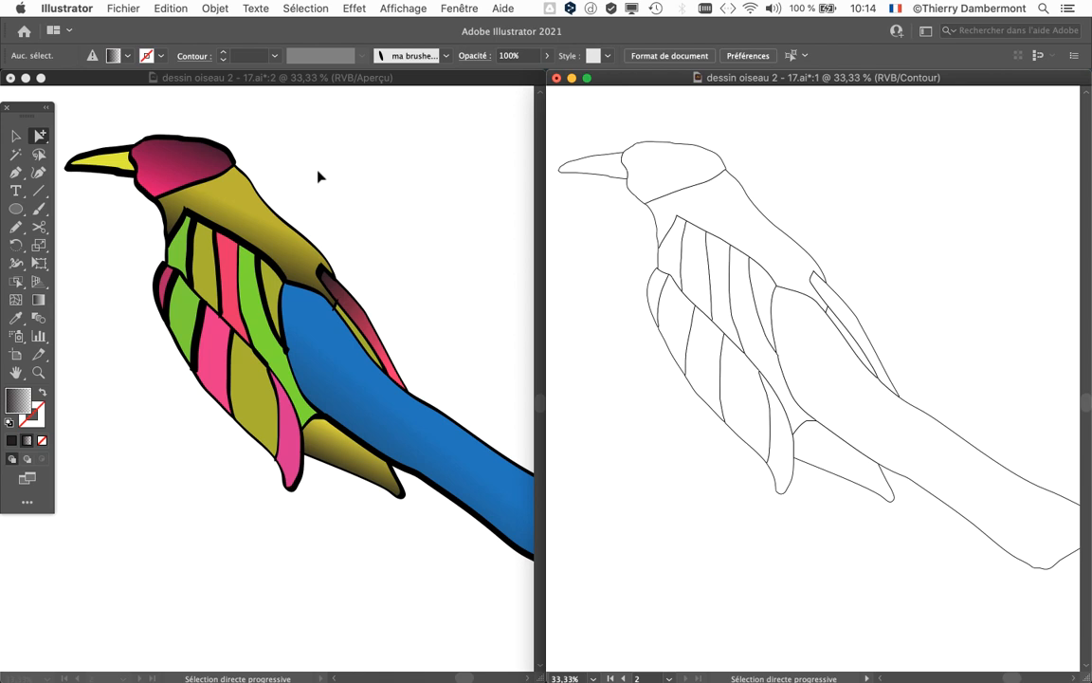
# Inspect the head, neck, beak and blue tail fill shapes in the colour preview by selecting each one, and clear the selection.
pyautogui.click(232, 205)
pyautogui.click(165, 171)
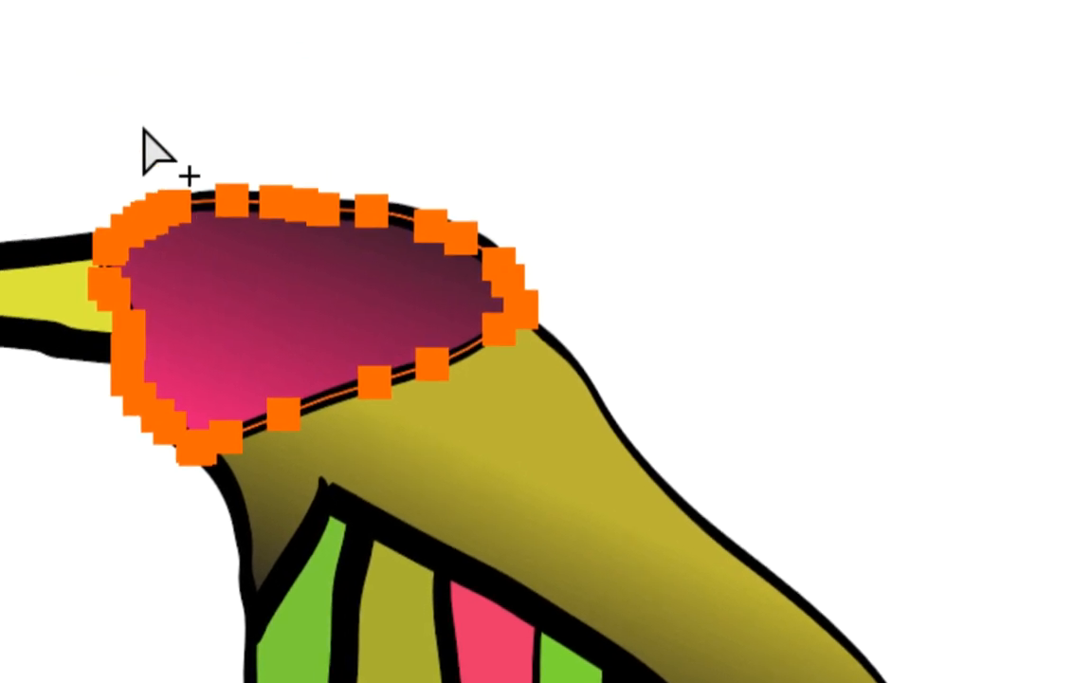
pyautogui.click(143, 130)
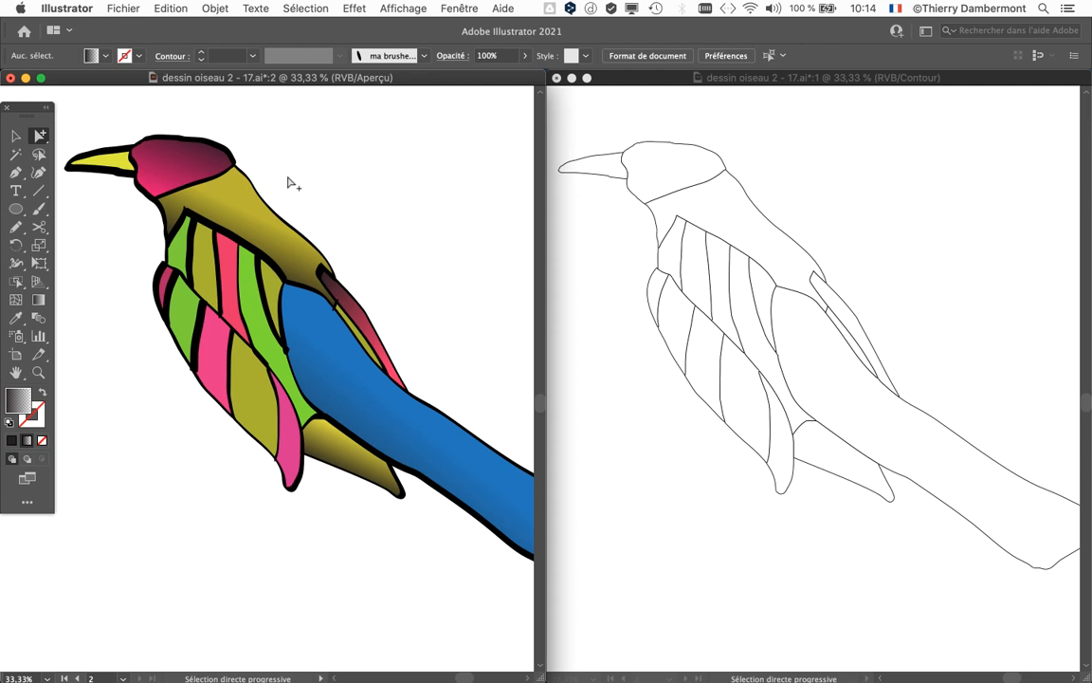
pyautogui.click(198, 177)
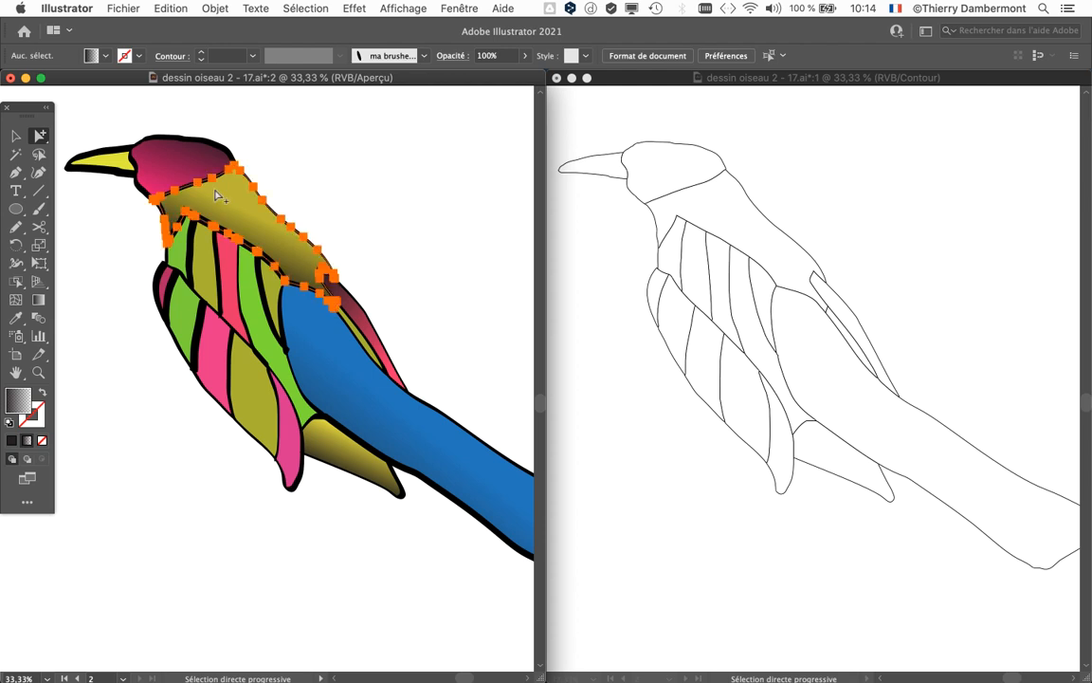
pyautogui.click(174, 157)
pyautogui.click(97, 164)
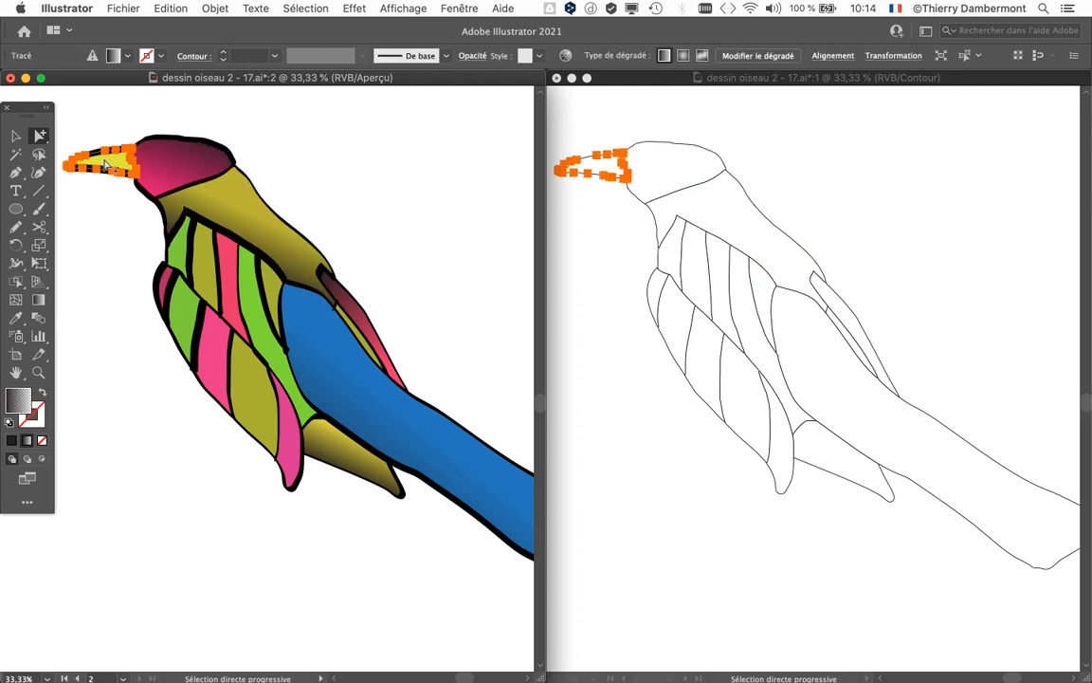
pyautogui.click(167, 161)
pyautogui.click(211, 209)
pyautogui.click(286, 303)
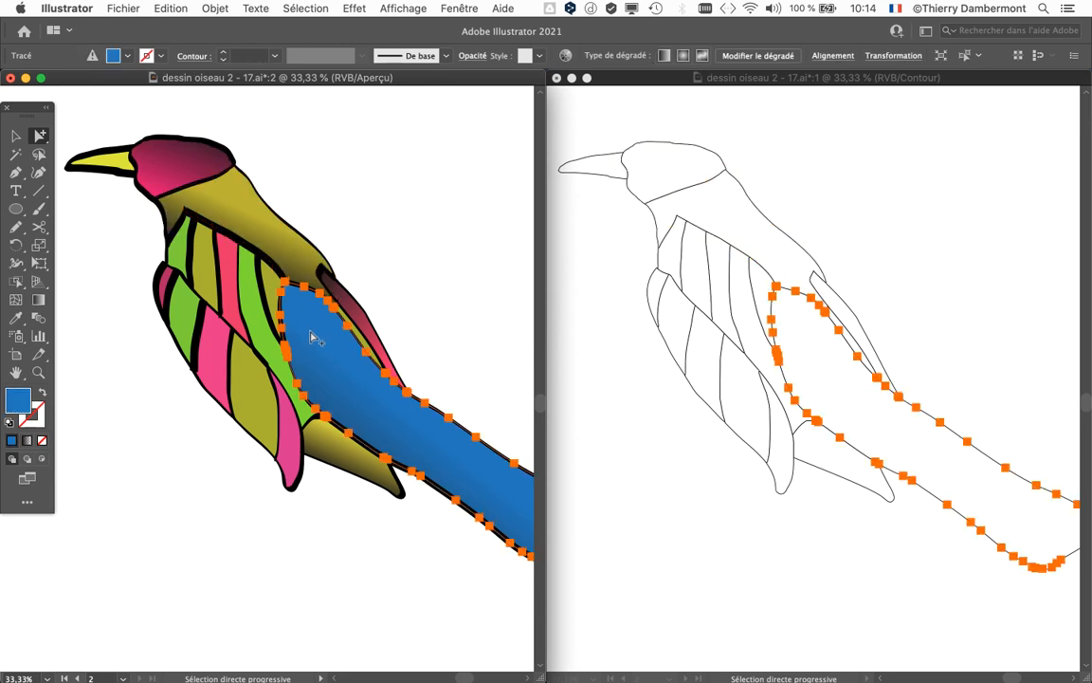
pyautogui.click(408, 284)
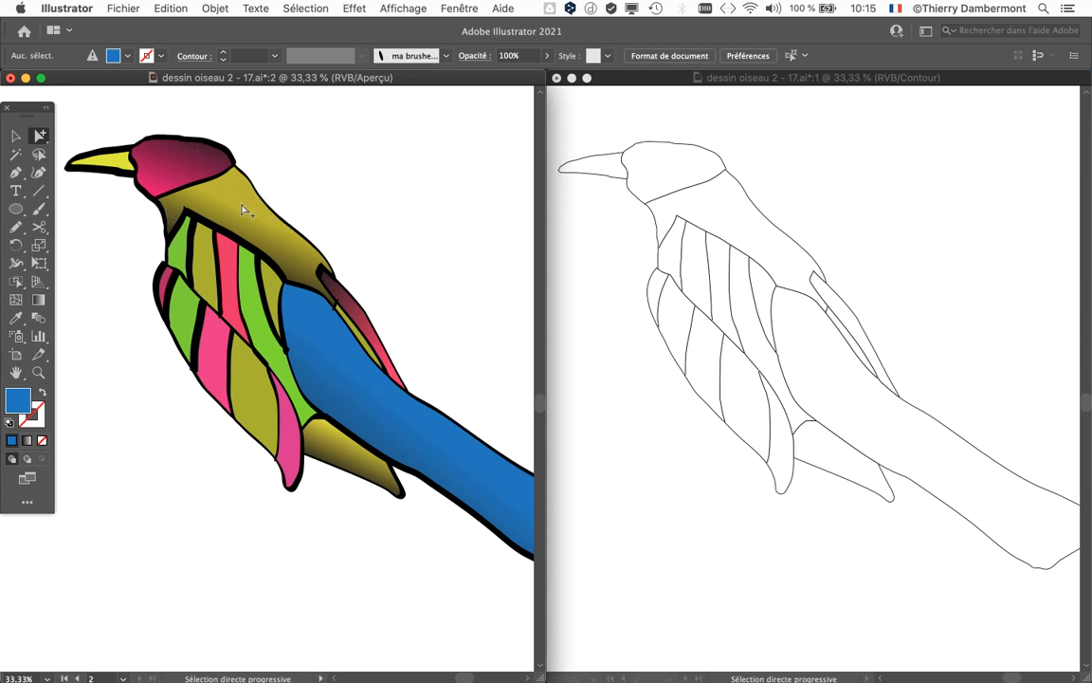
# Activate the Scissors tool after trying the Eraser from the same group, and reposition the floating toolbox near the bird's beak.
pyautogui.moveTo(27, 113); pyautogui.dragTo(84, 115)
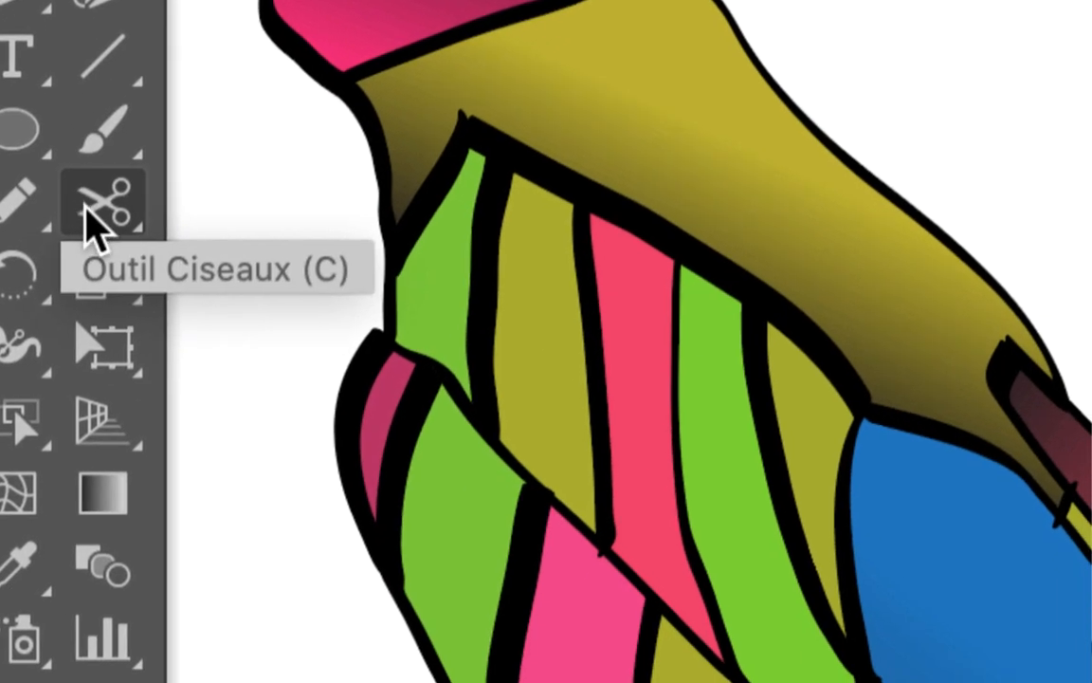
pyautogui.click(168, 538)
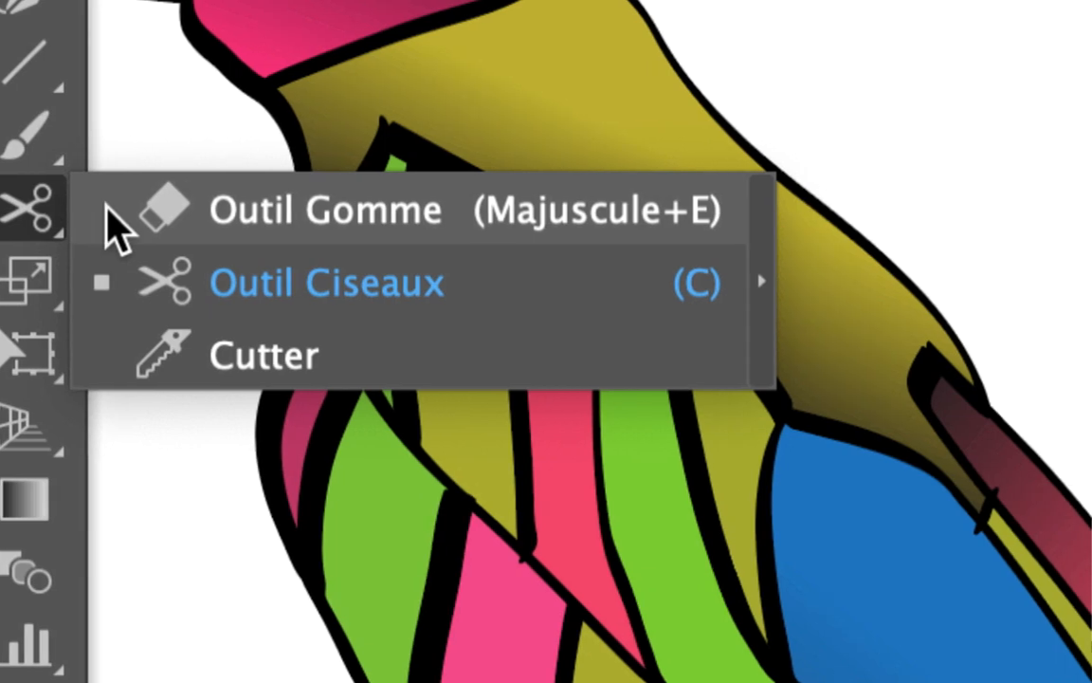
pyautogui.click(166, 212)
pyautogui.click(78, 220)
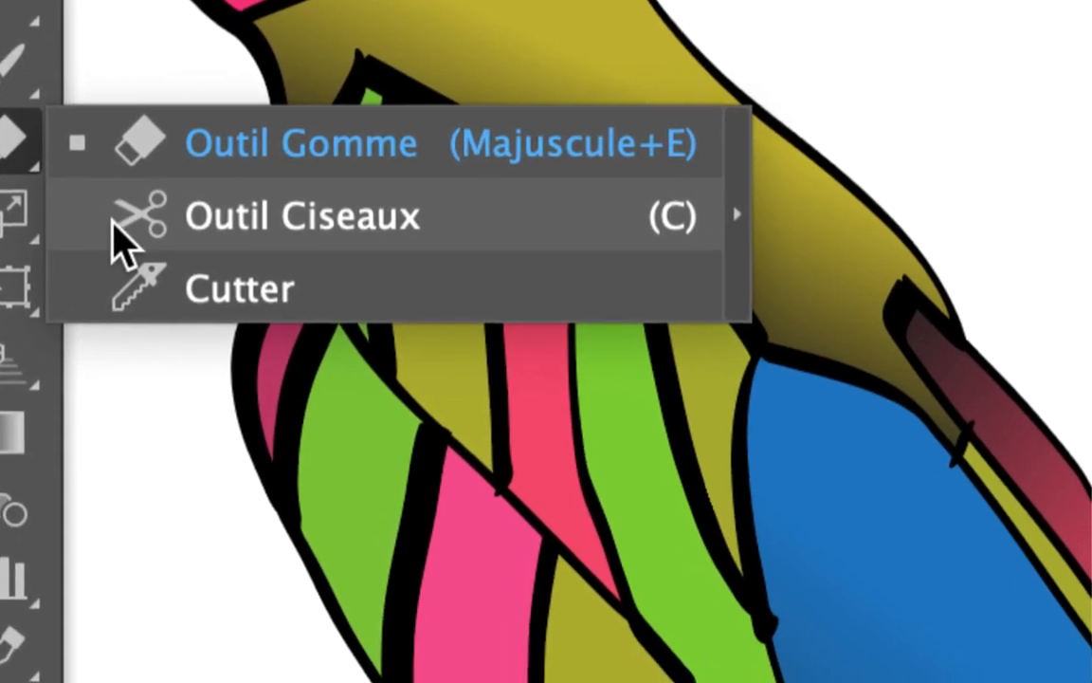
pyautogui.click(124, 237)
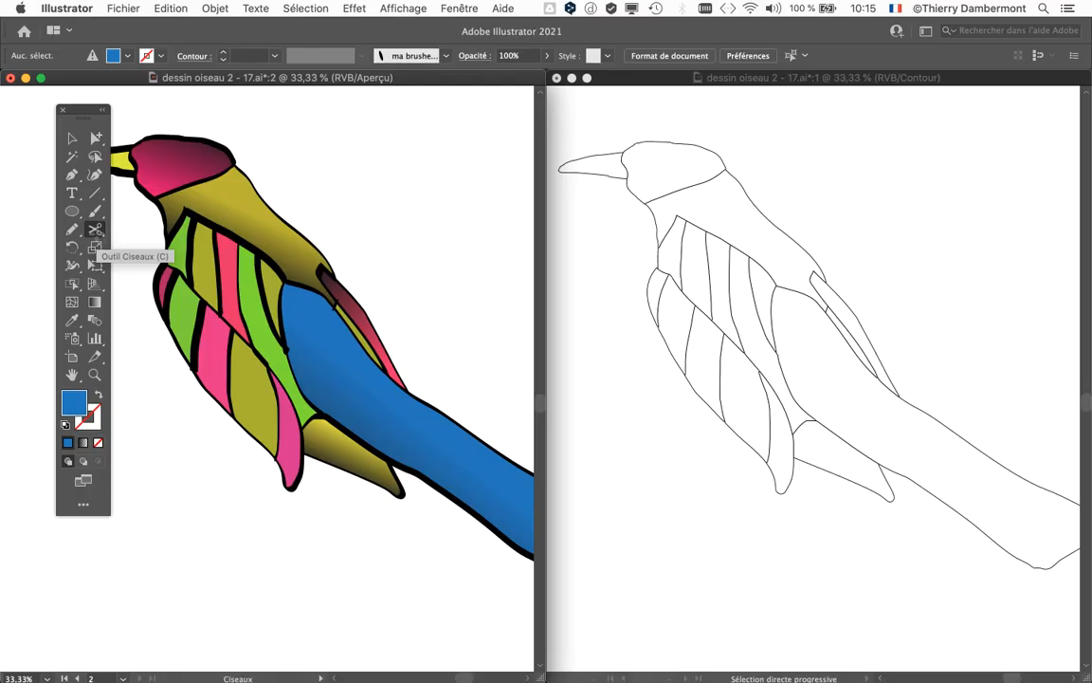
pyautogui.moveTo(77, 112); pyautogui.dragTo(56, 114)
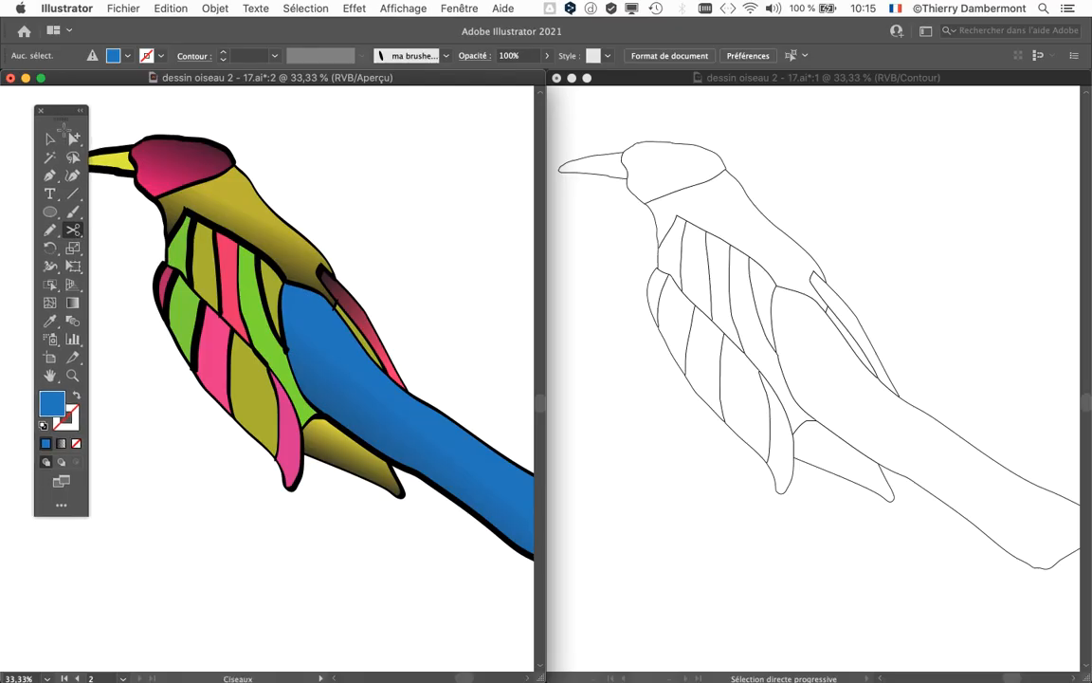
# Show the Layers panel over the artwork, widen it, and highlight the locked black outline group inside "oiseau actuel".
pyautogui.click(443, 8)
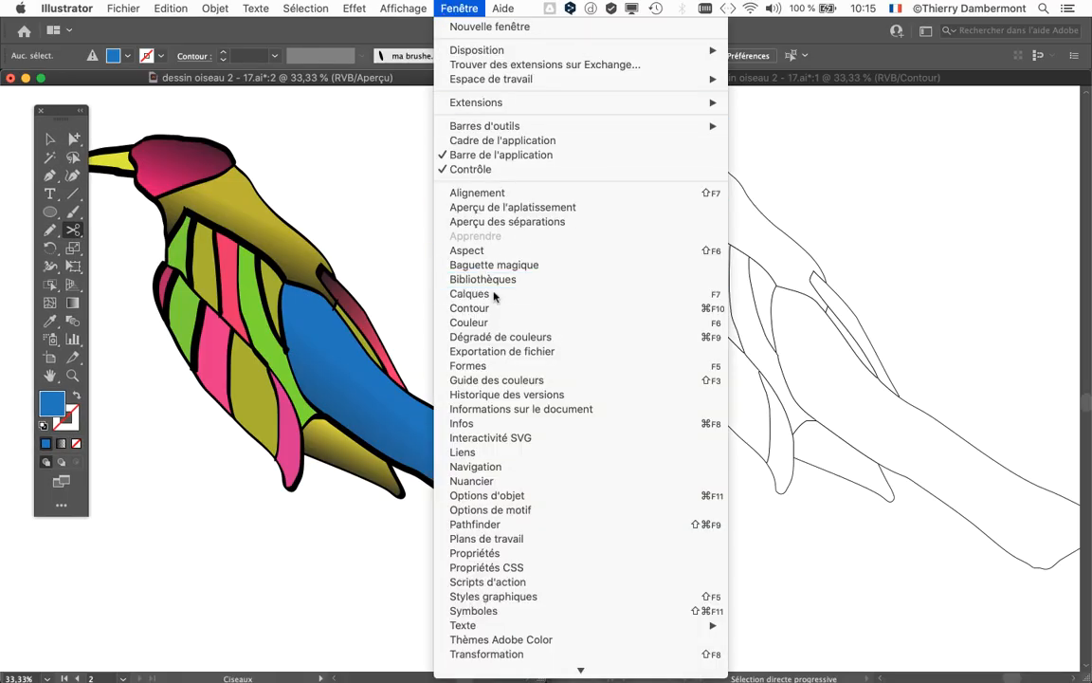
pyautogui.click(621, 295)
pyautogui.moveTo(776, 115); pyautogui.dragTo(541, 126)
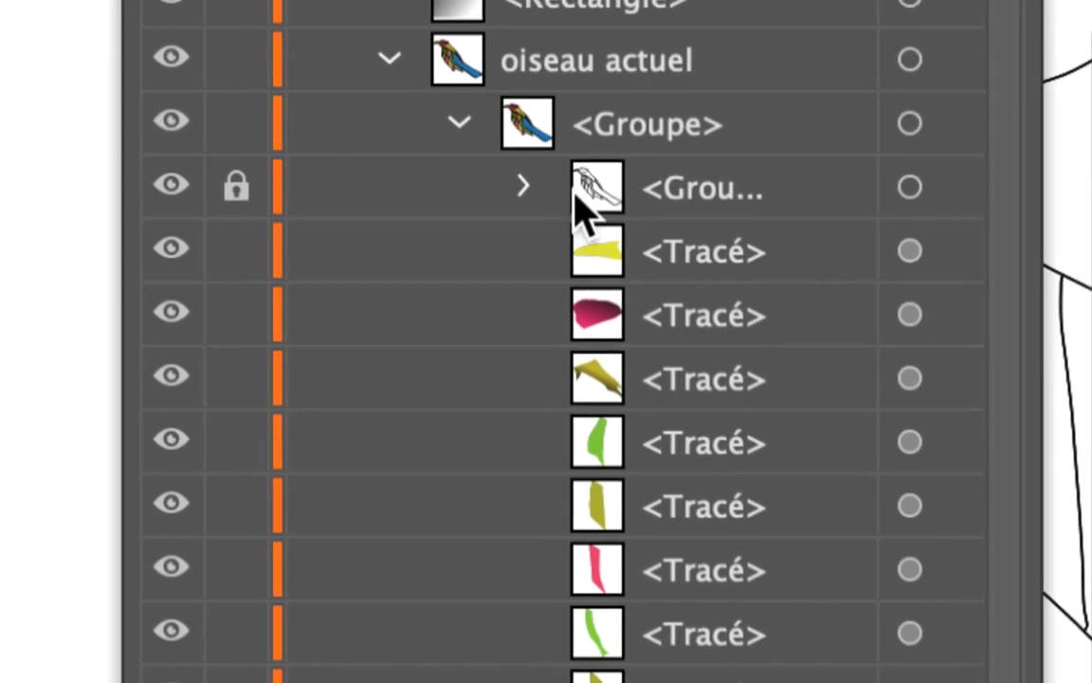
pyautogui.click(607, 190)
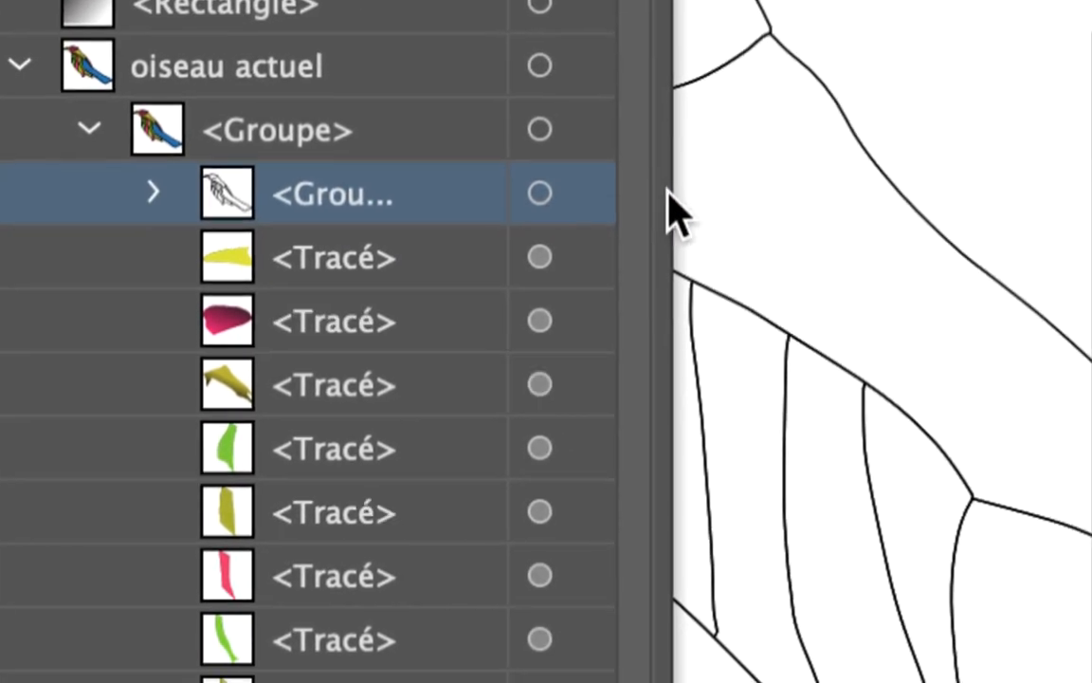
pyautogui.moveTo(671, 192); pyautogui.dragTo(944, 192)
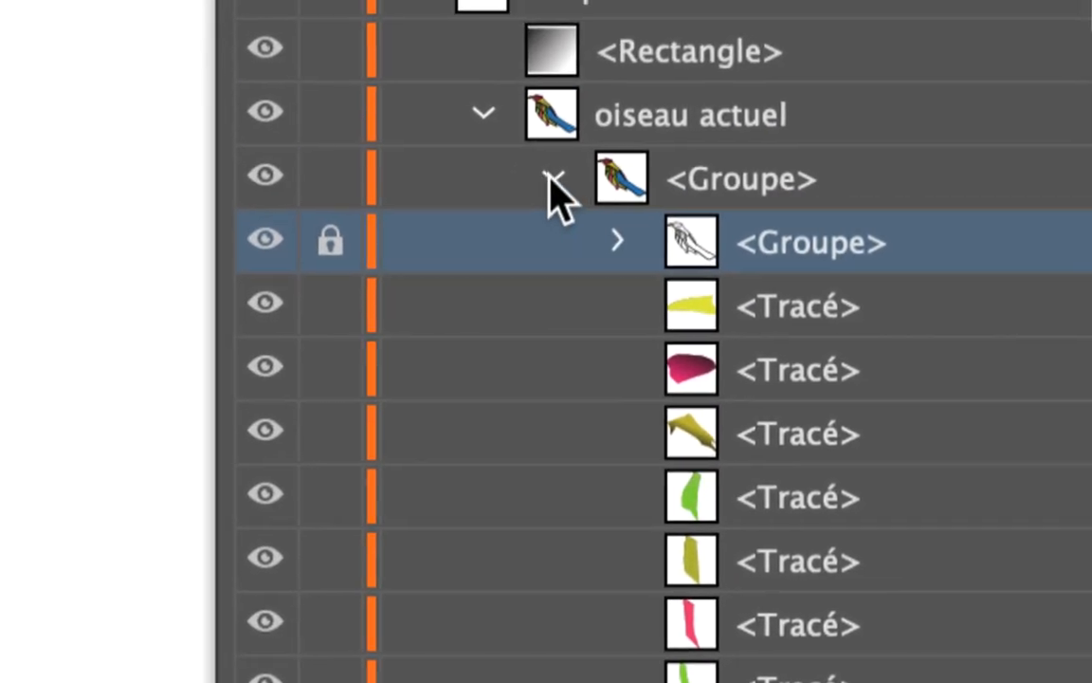
# Select every coloured fill path below the outline group, from the yellow beak to the last path, and lock the selection.
pyautogui.click(550, 178)
pyautogui.click(550, 178)
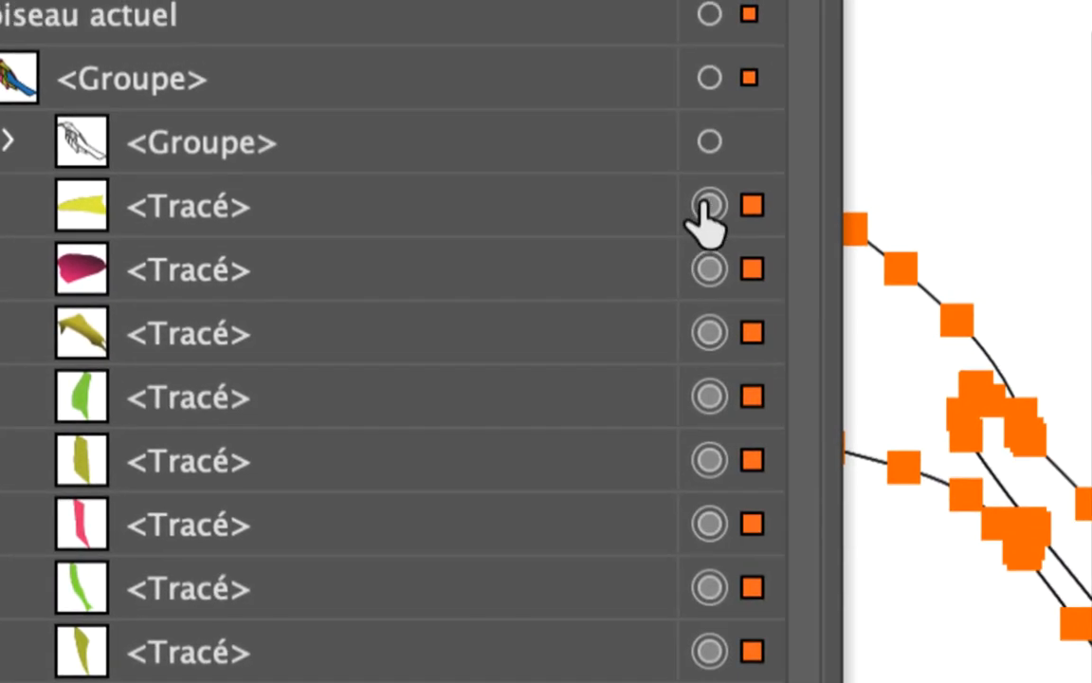
pyautogui.click(703, 206)
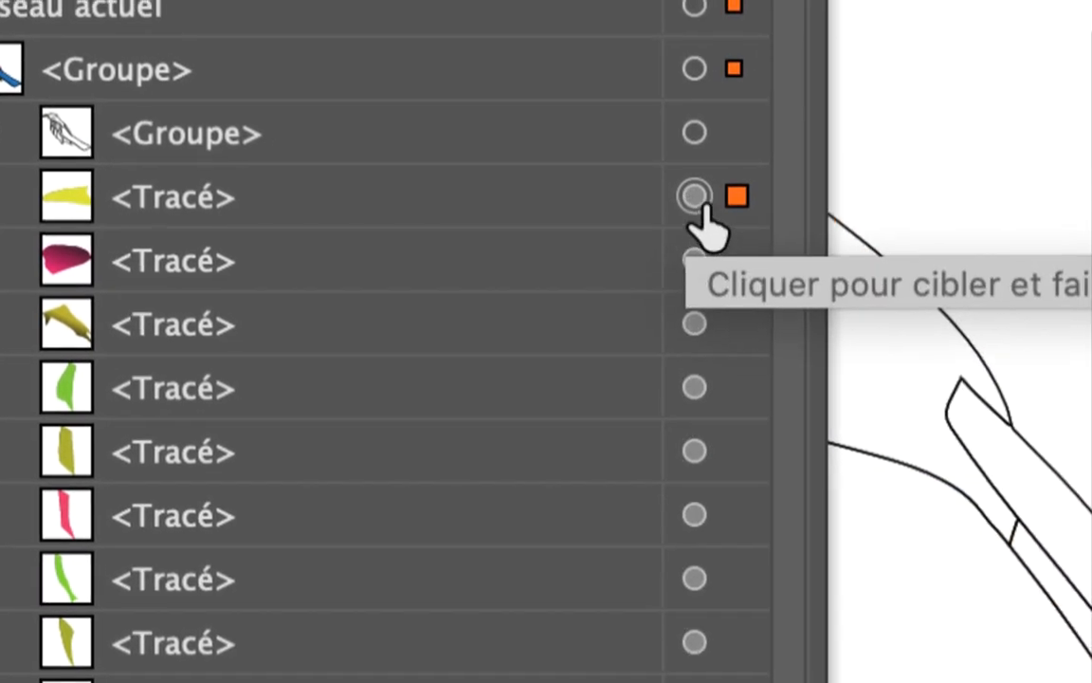
pyautogui.scroll(-3, 699, 199)
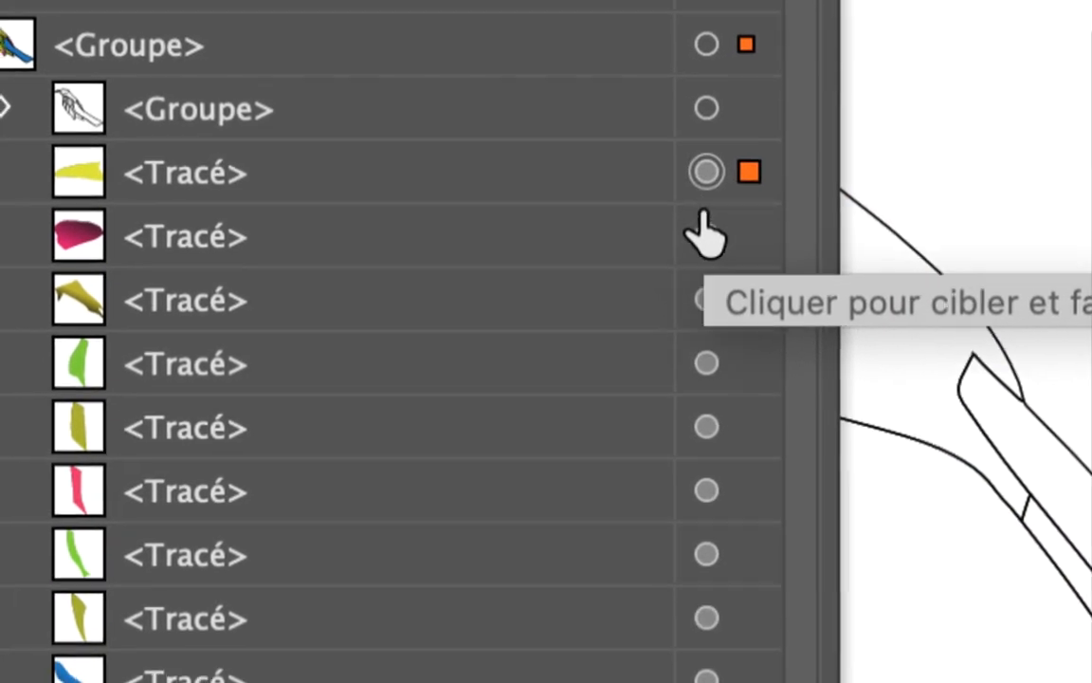
pyautogui.scroll(-5, 719, 257)
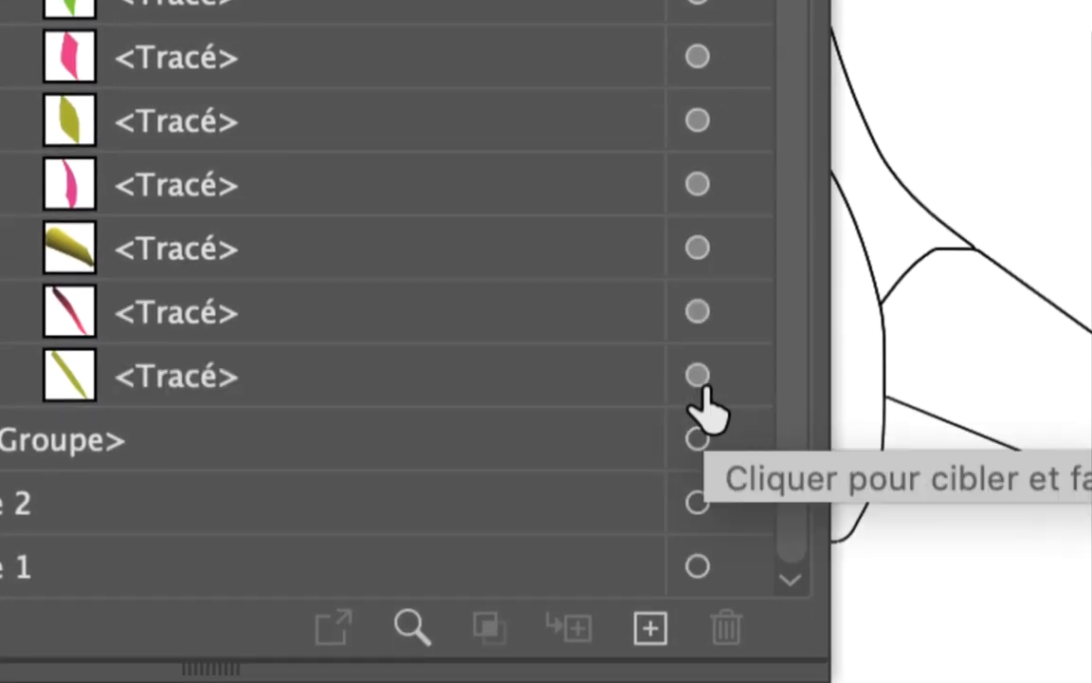
pyautogui.click(700, 376)
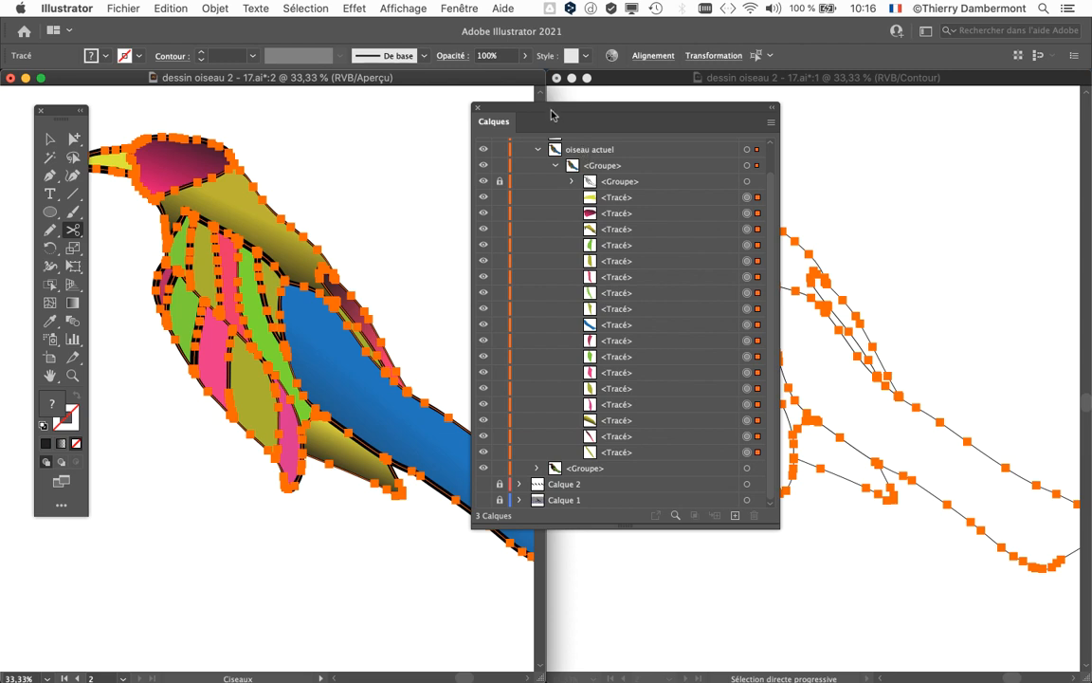
pyautogui.moveTo(553, 115); pyautogui.dragTo(707, 118)
pyautogui.click(215, 7)
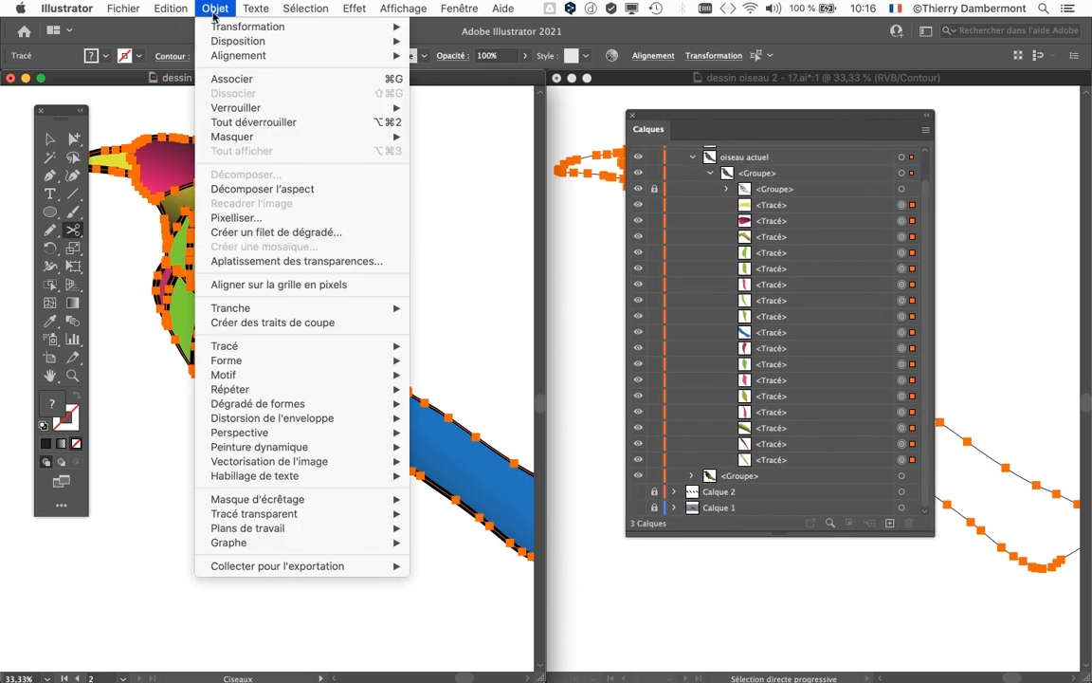
pyautogui.moveTo(233, 111)
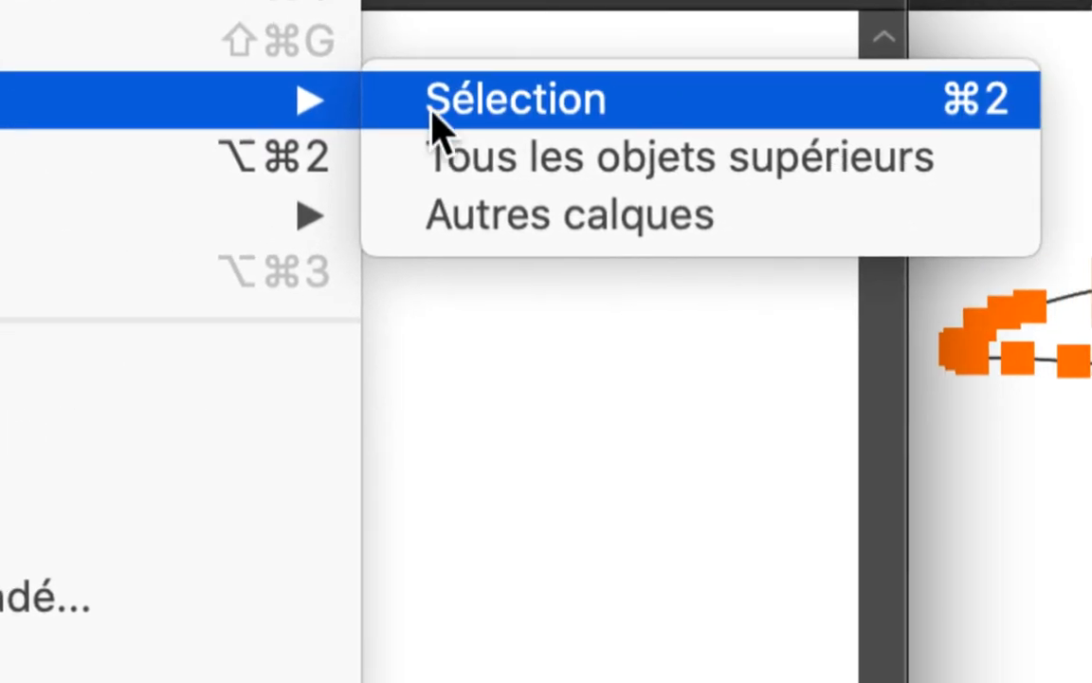
pyautogui.click(432, 111)
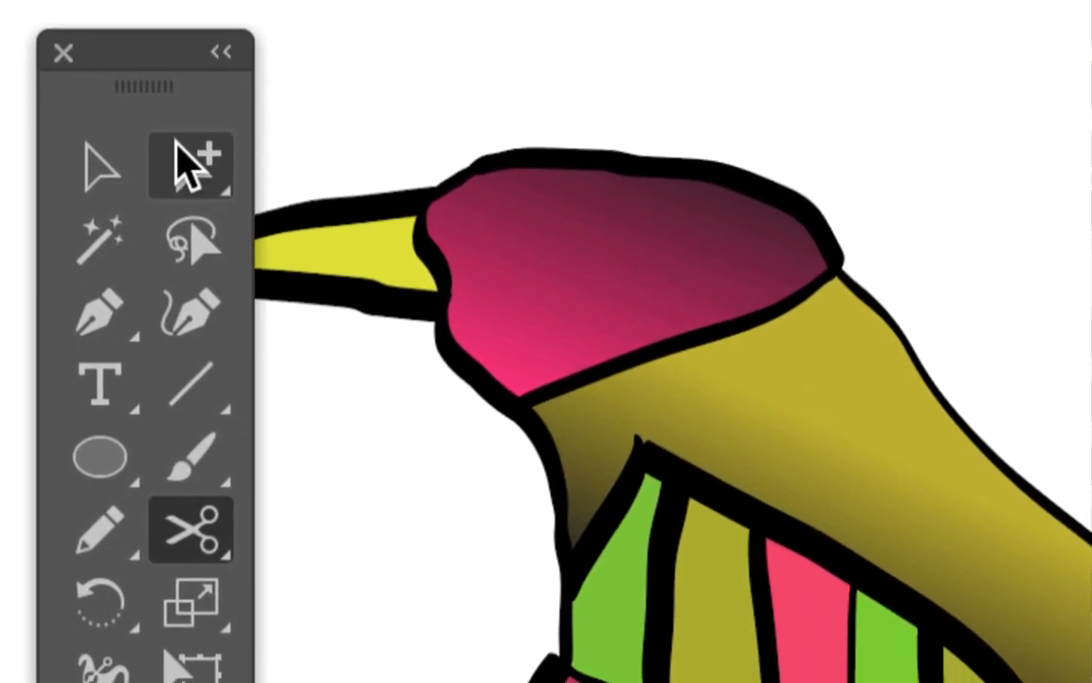
# Switch to the Group Selection tool, clear the selection, and unlock the black outline group above the coloured fill paths.
pyautogui.click(189, 165)
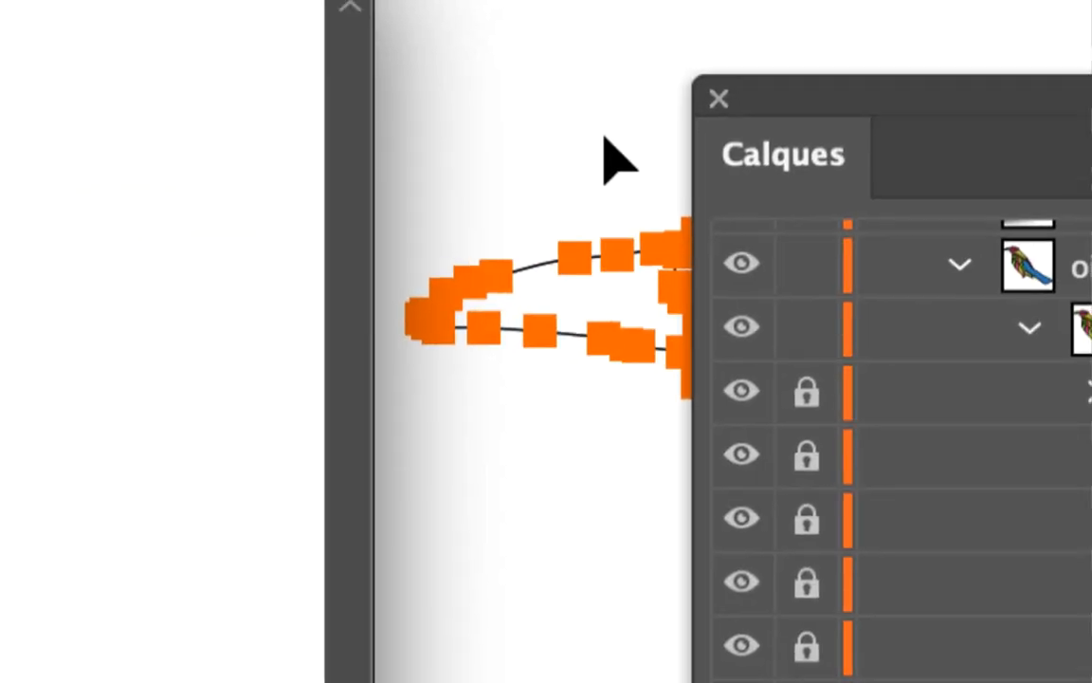
pyautogui.click(607, 143)
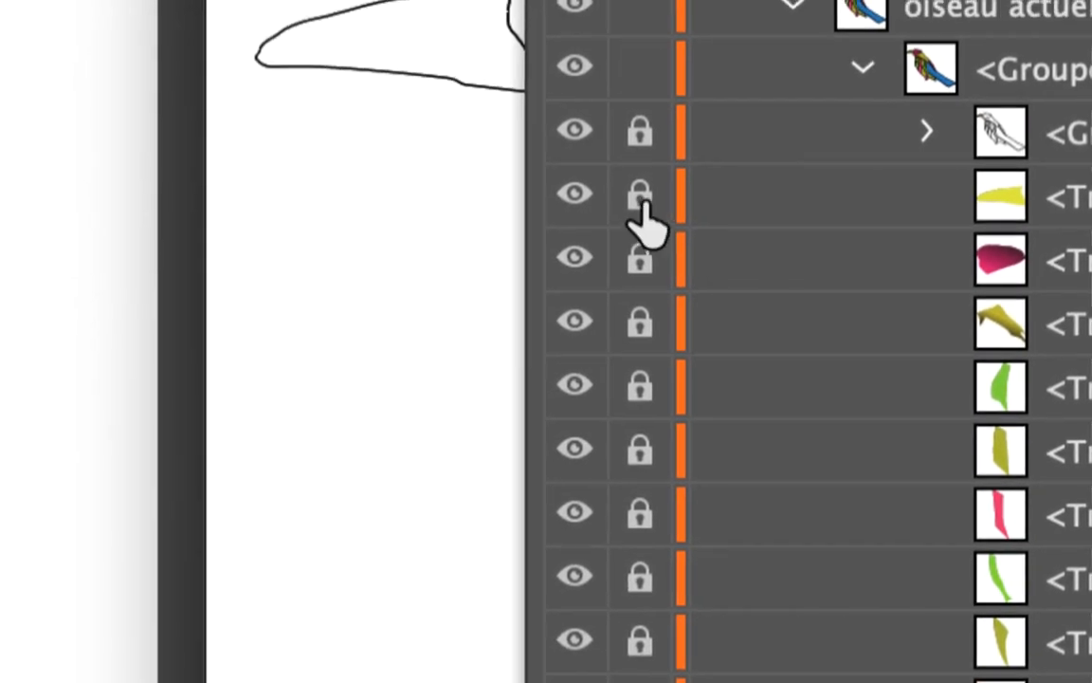
pyautogui.moveTo(621, 227); pyautogui.dragTo(650, 109)
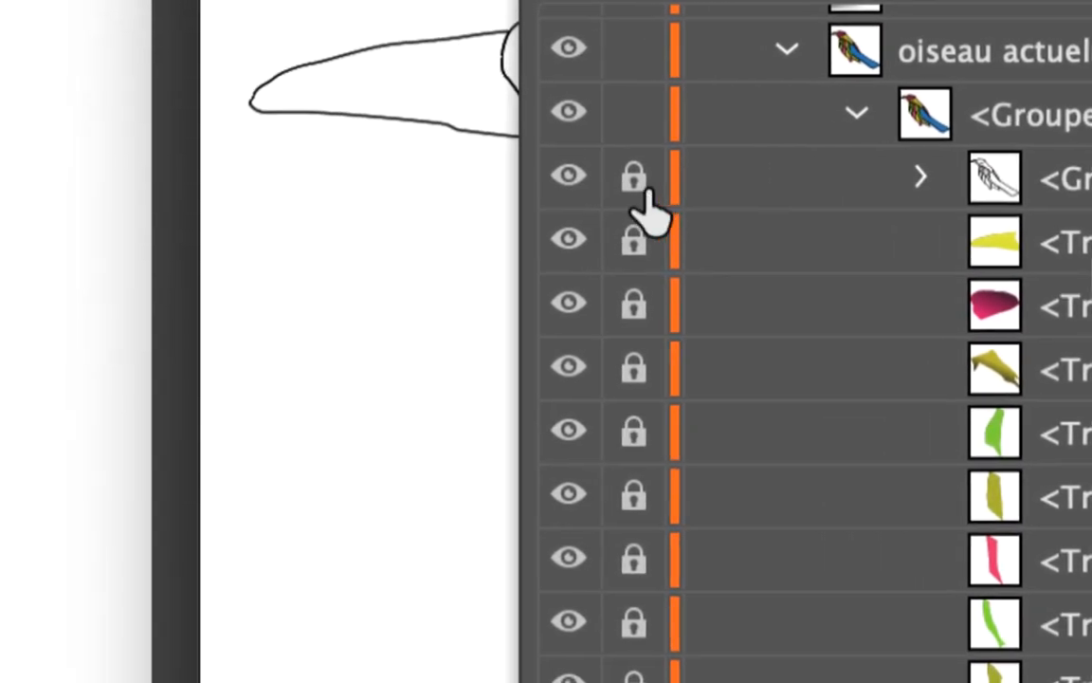
pyautogui.click(465, 218)
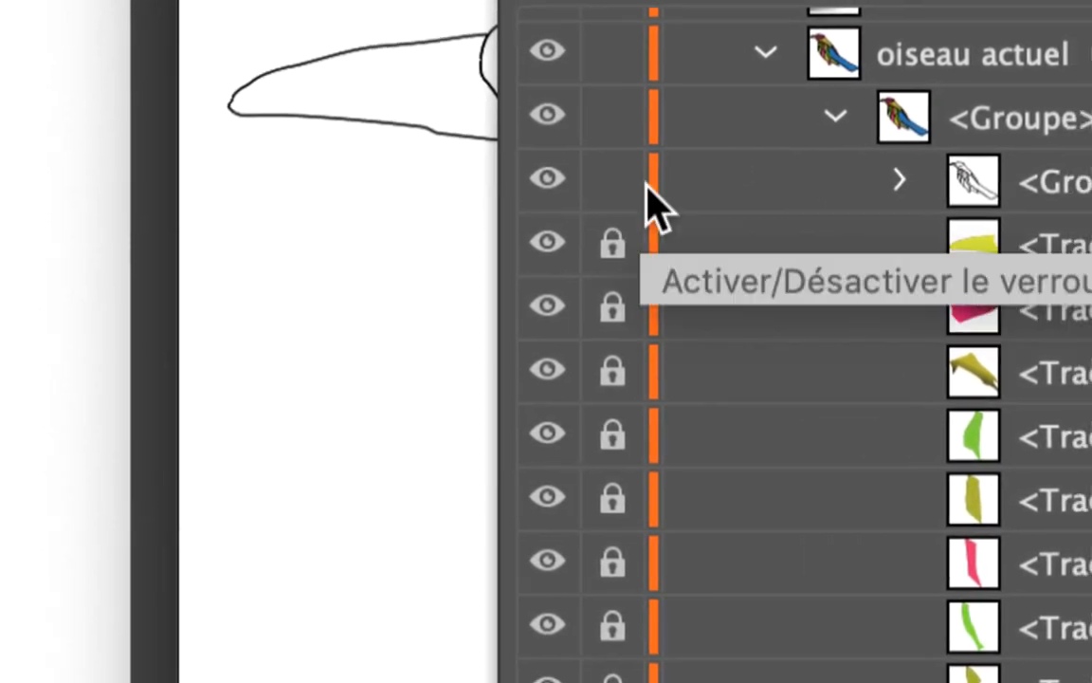
# Highlight the outline group, expand it to examine its strokes, collapse it again, and reposition the Layers panel.
pyautogui.click(722, 175)
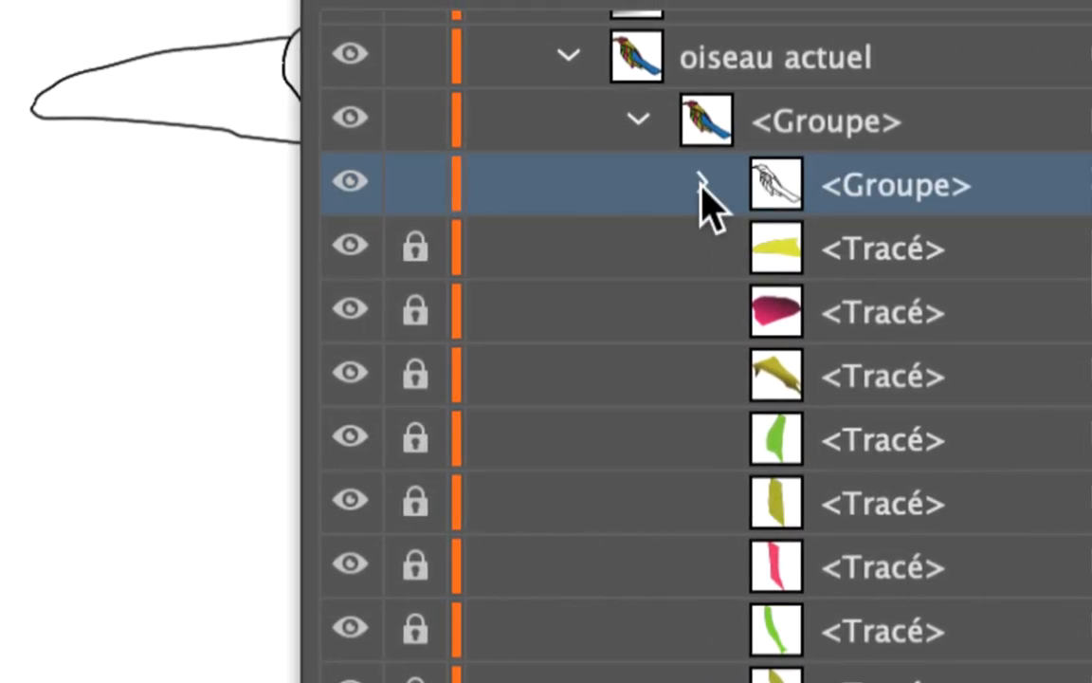
pyautogui.click(690, 177)
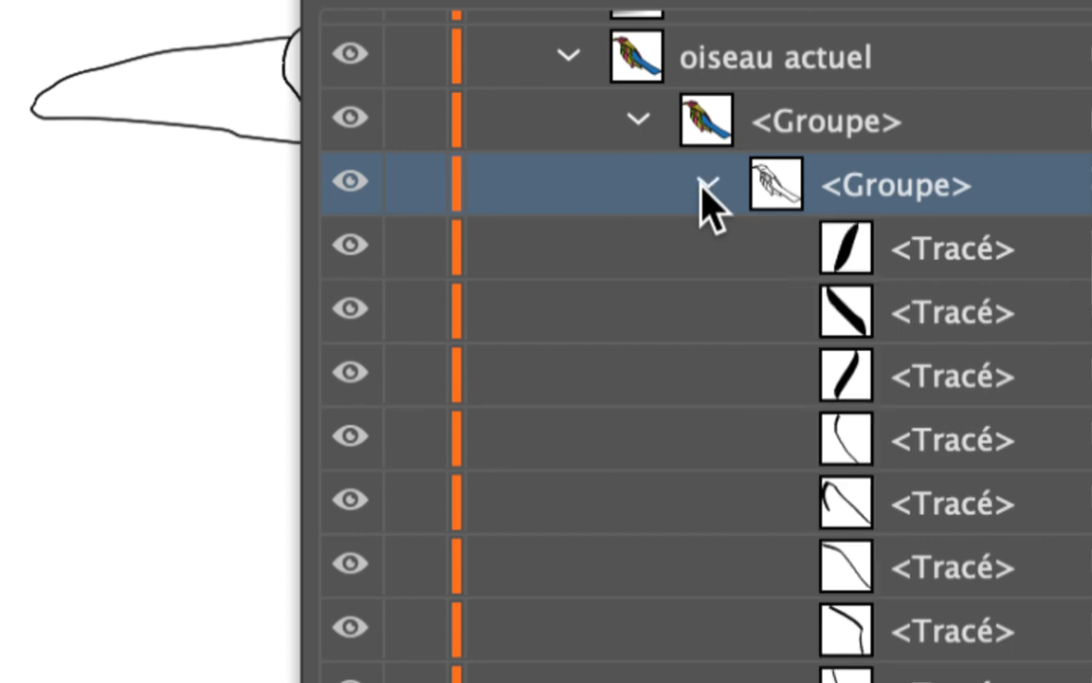
pyautogui.click(706, 182)
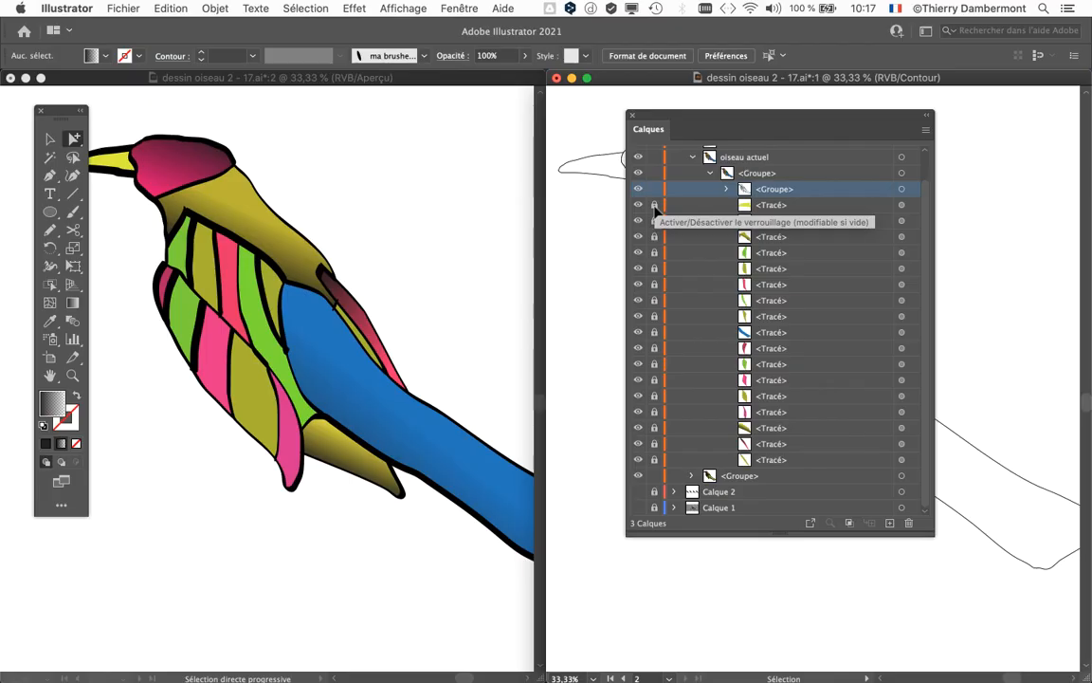
pyautogui.moveTo(652, 116); pyautogui.dragTo(708, 104)
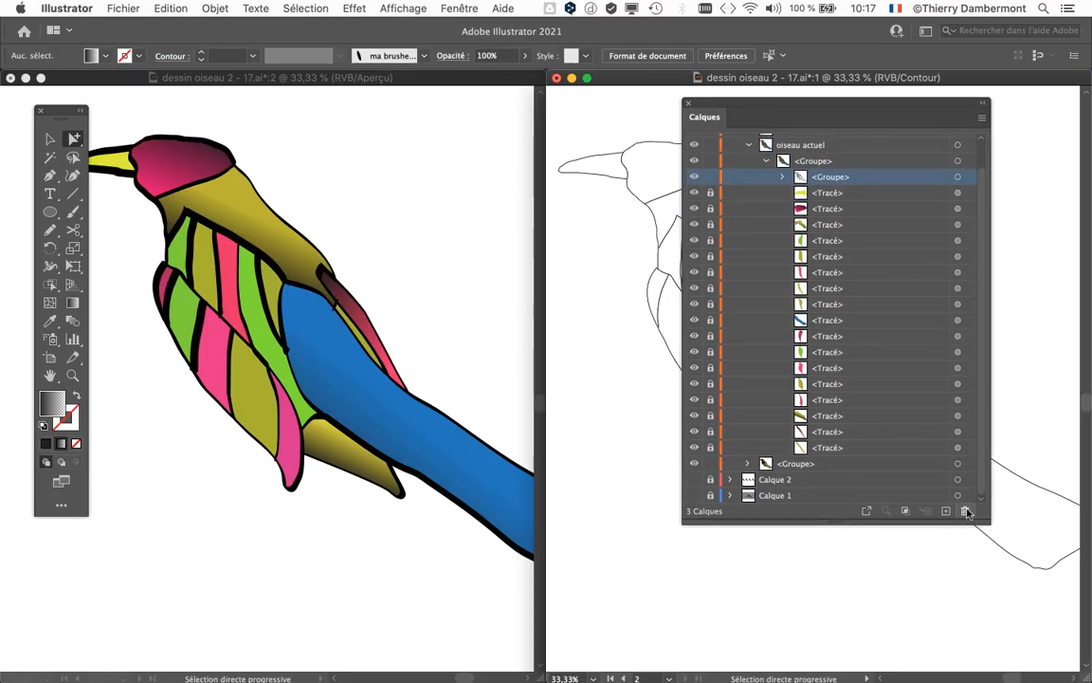
# Start saving the document under a new name and select the 7 in "dessin oiseau 2 - 17.ai".
pyautogui.click(123, 9)
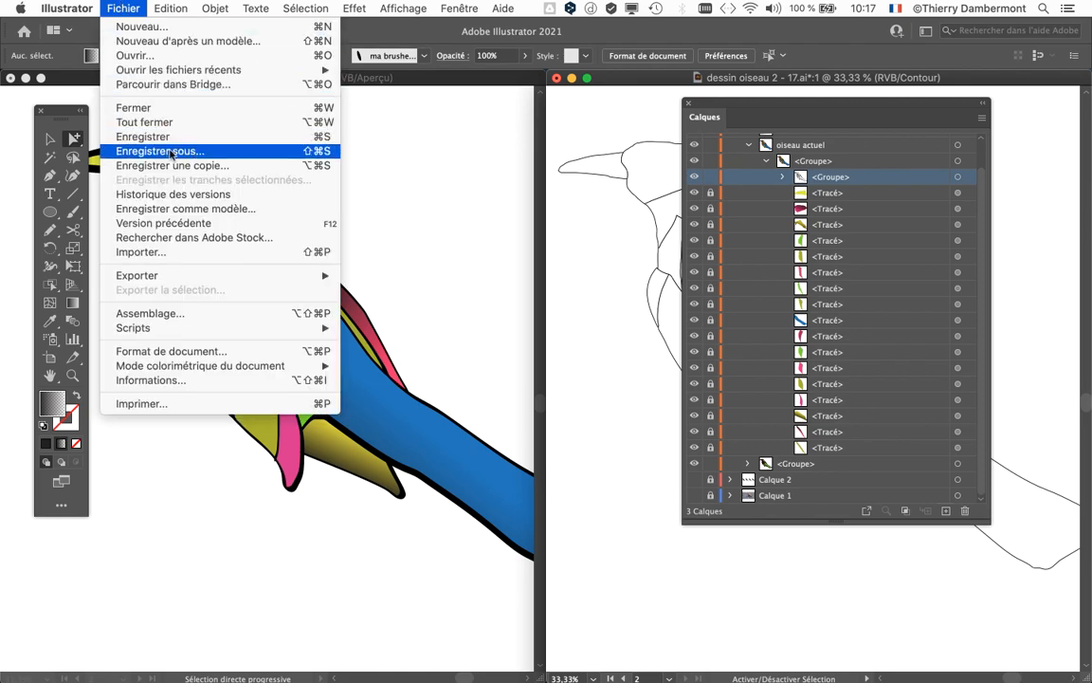
pyautogui.click(159, 150)
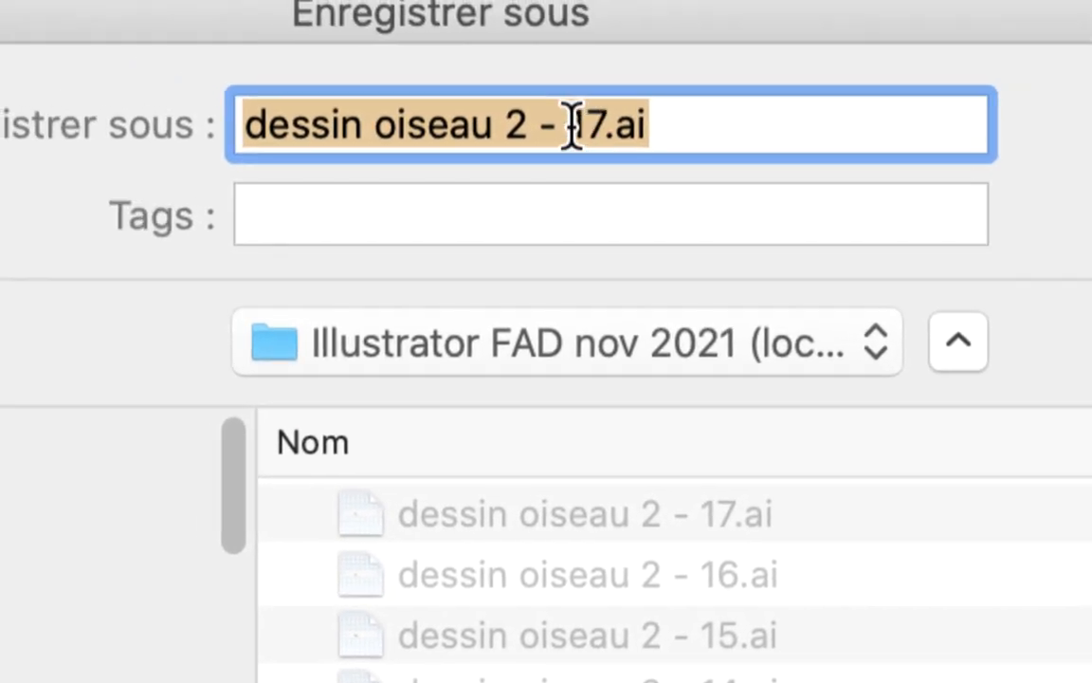
pyautogui.click(572, 128)
pyautogui.hotkey('shift', 'Right')
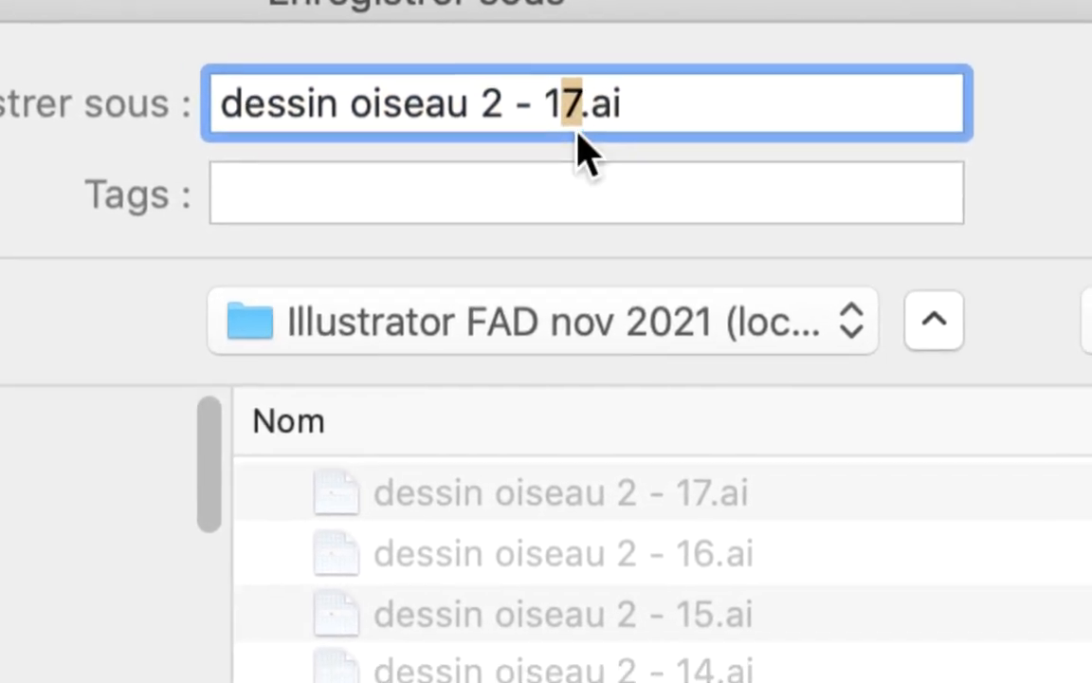